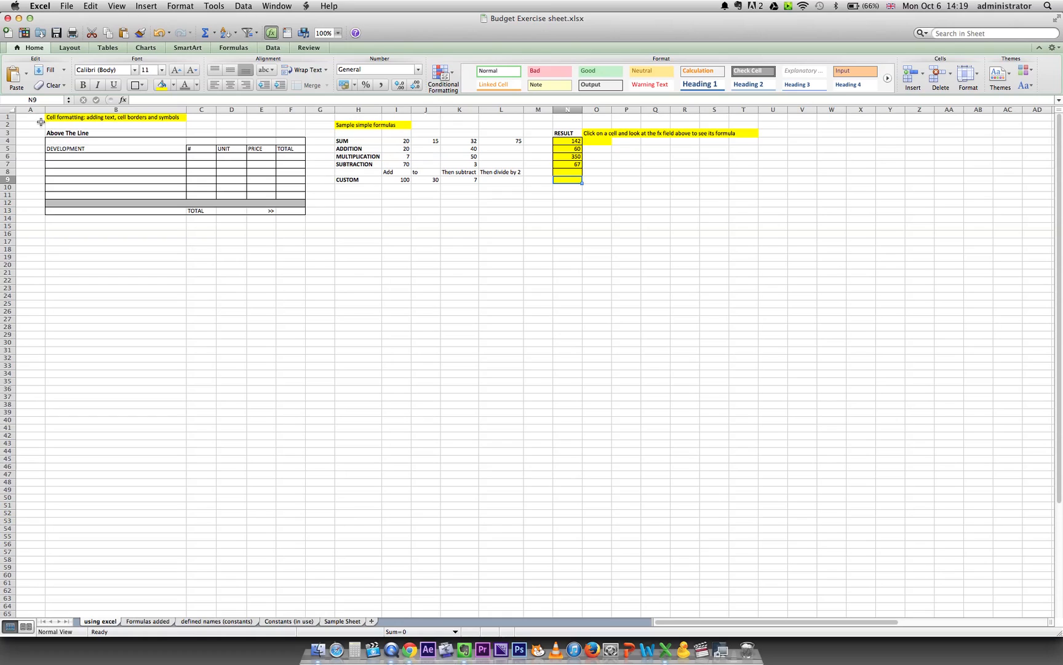
drag(40, 119, 349, 280)
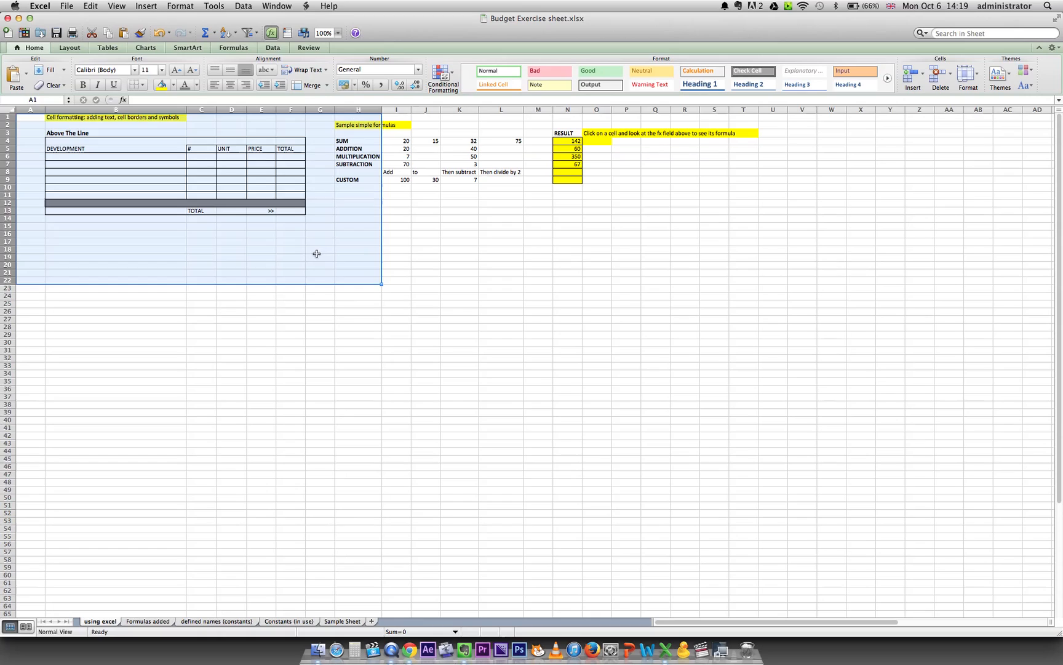
click(315, 255)
click(250, 264)
click(234, 242)
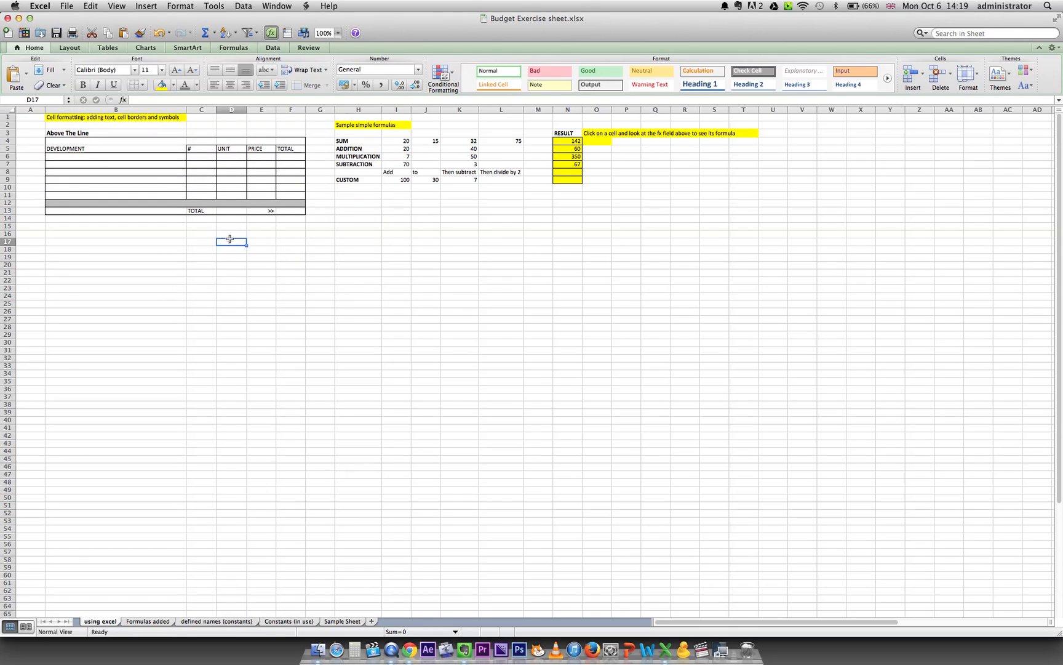
click(180, 244)
click(206, 228)
click(236, 227)
click(111, 159)
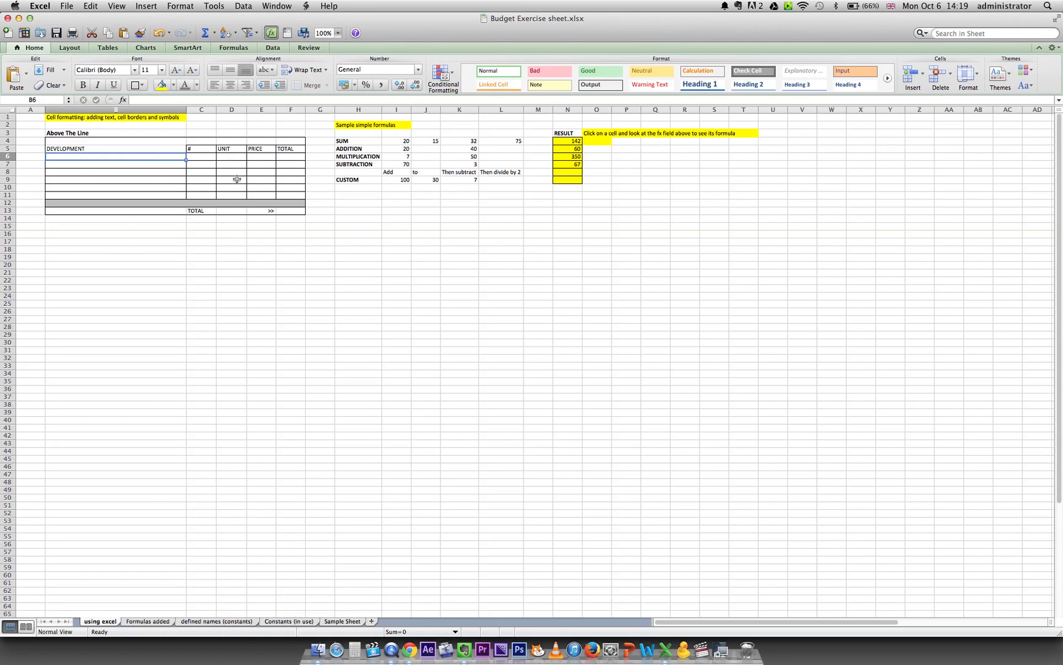
shift+click(268, 180)
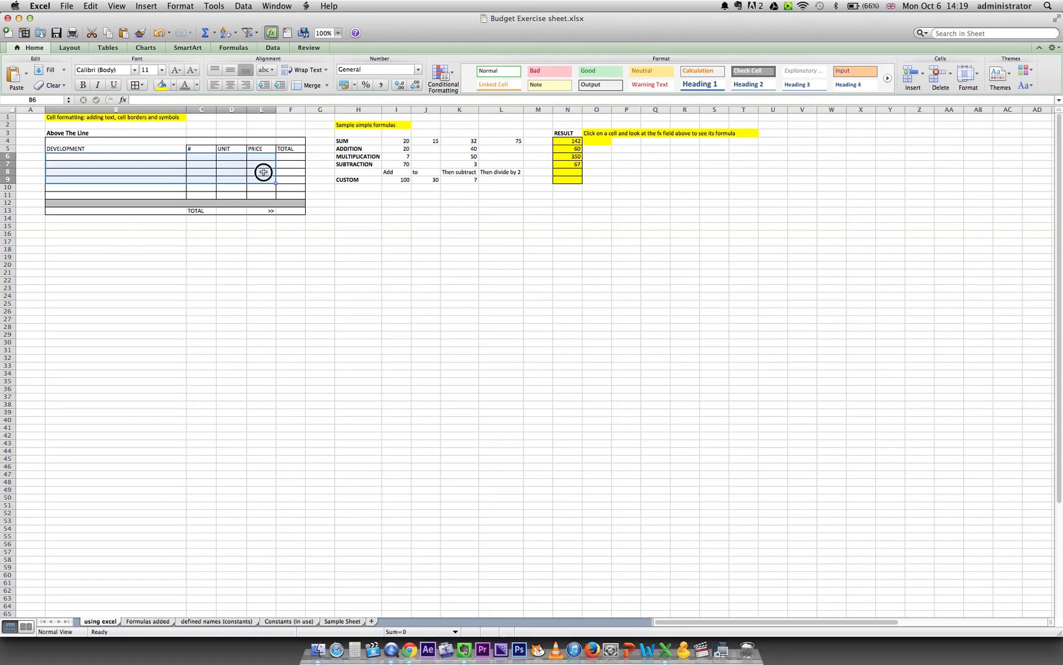
click(263, 173)
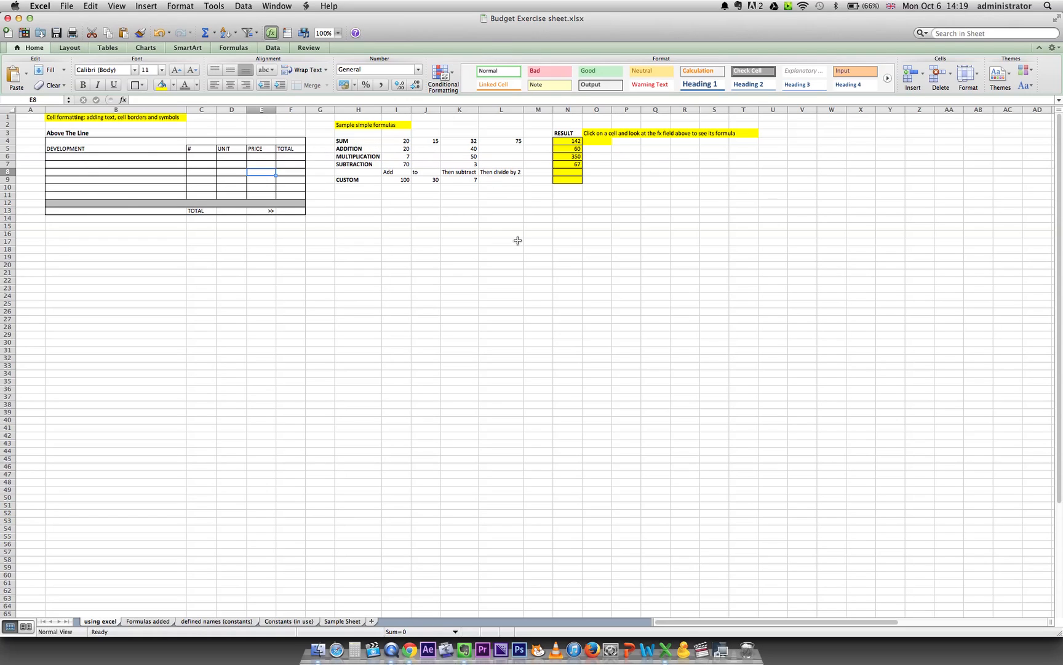
click(193, 172)
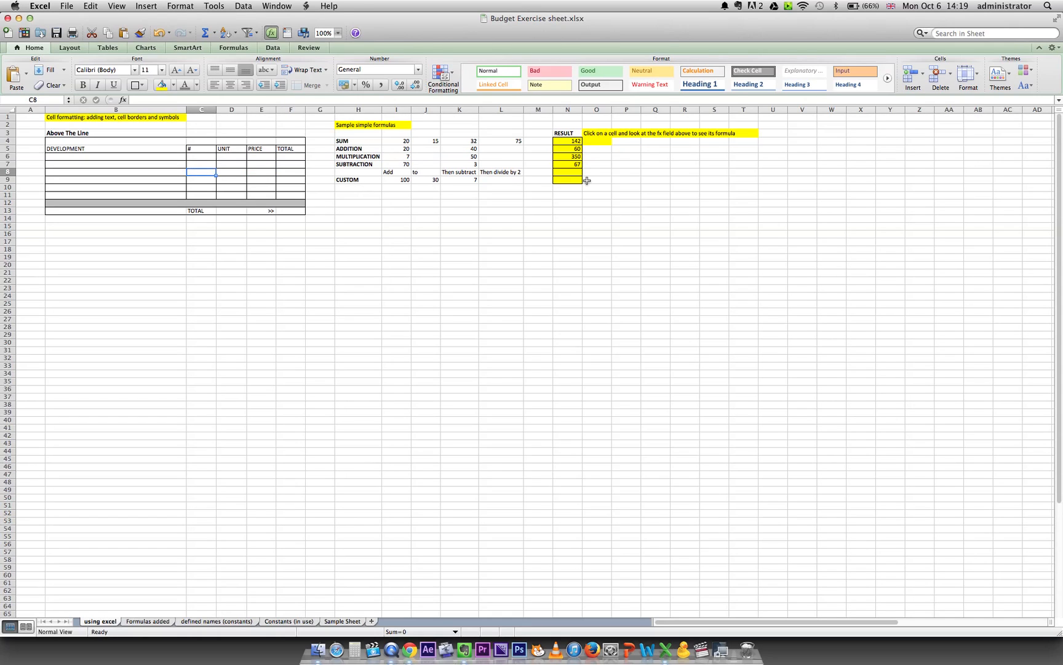
click(621, 180)
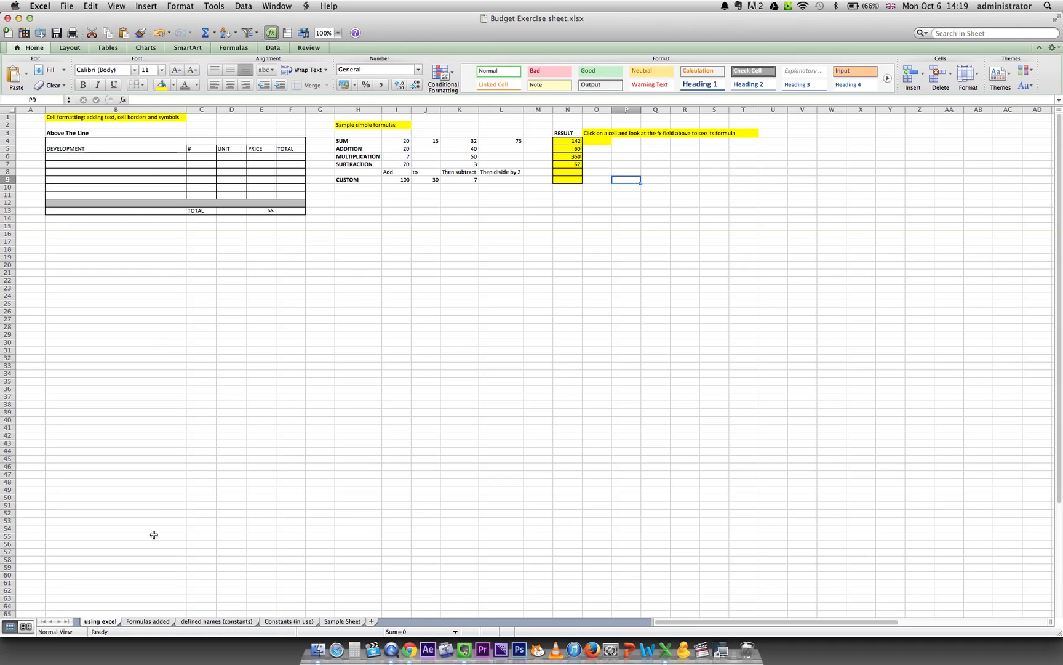
- Look through the Formulas added, defined names (constants), Constants (in use) and Sample Sheet worksheets, and return to the using excel sheet
click(147, 621)
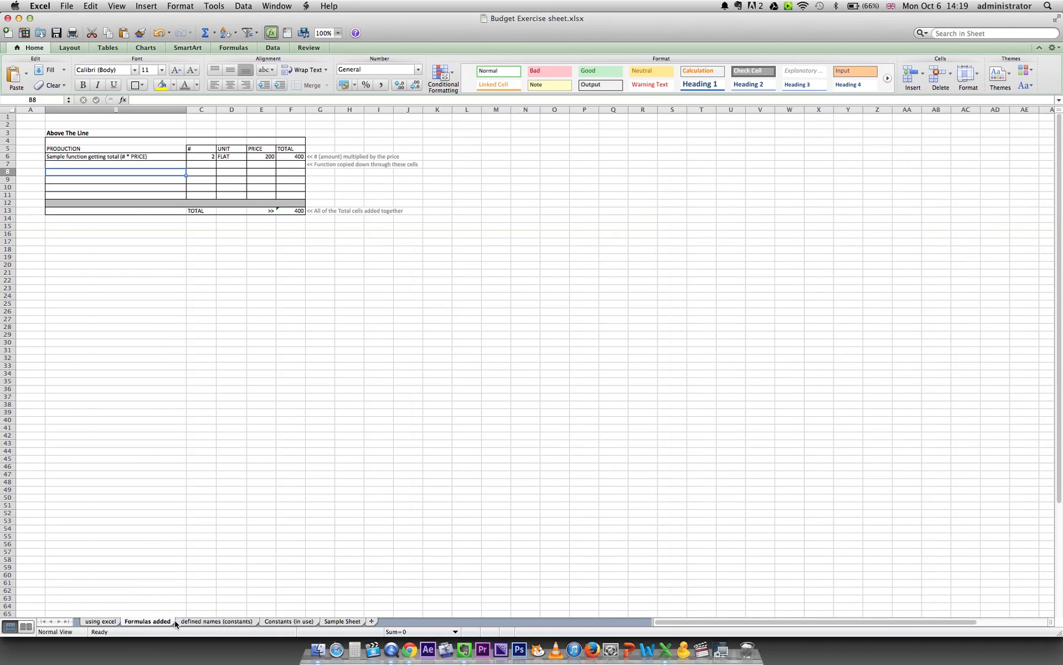
click(189, 623)
click(271, 622)
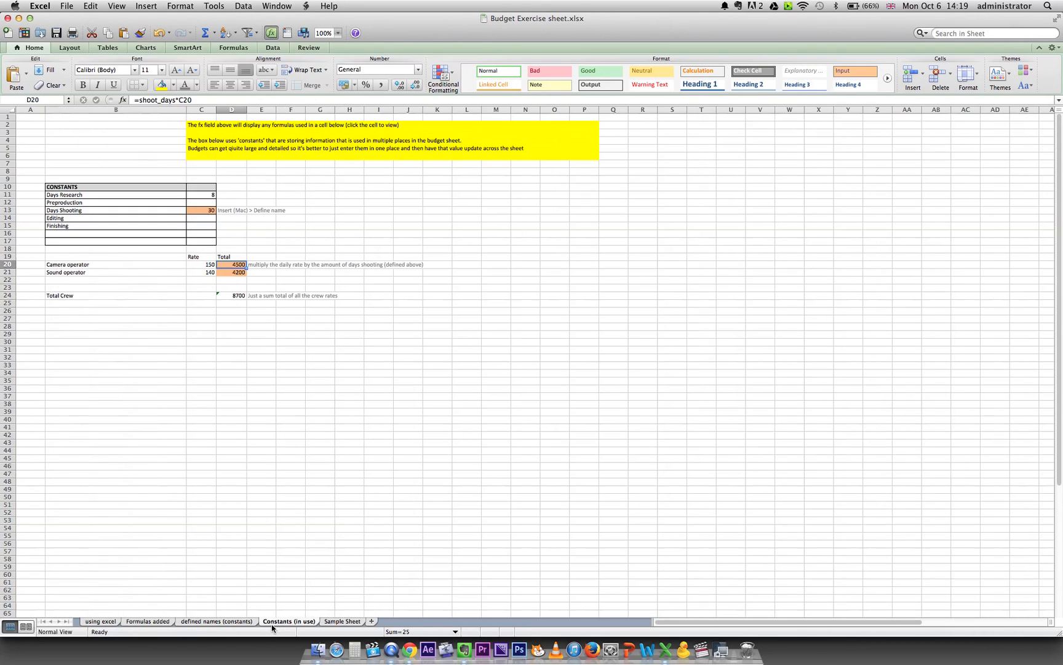
click(332, 622)
click(304, 622)
click(243, 623)
click(161, 624)
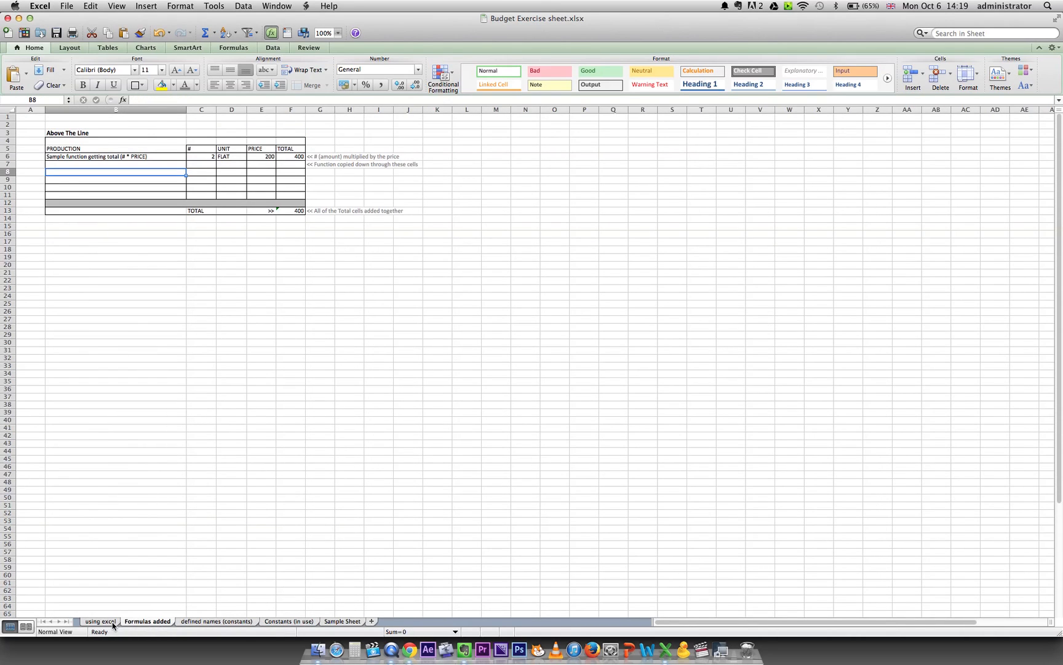
click(111, 623)
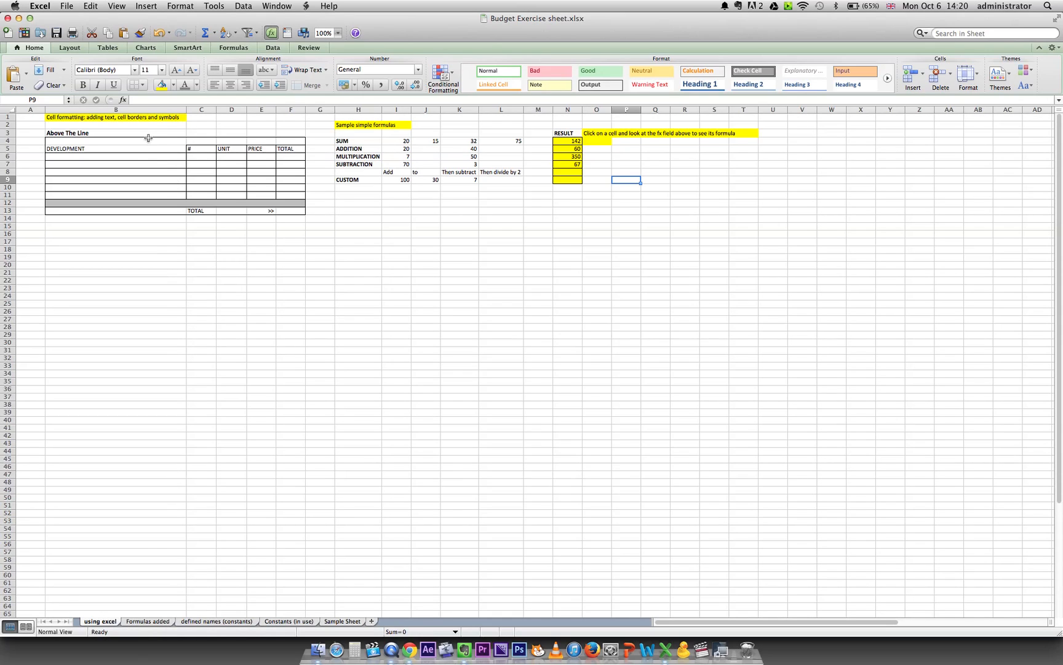
- Examine the sheet's column and row structure by selecting columns C, D and E and row 5 in turn
click(192, 133)
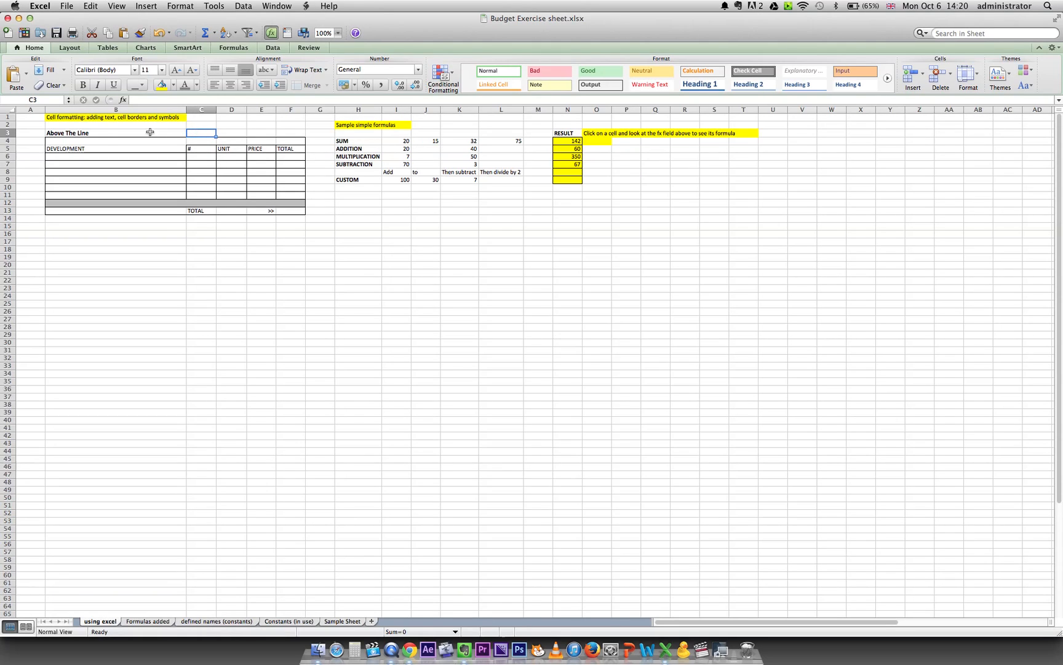
click(202, 111)
click(229, 110)
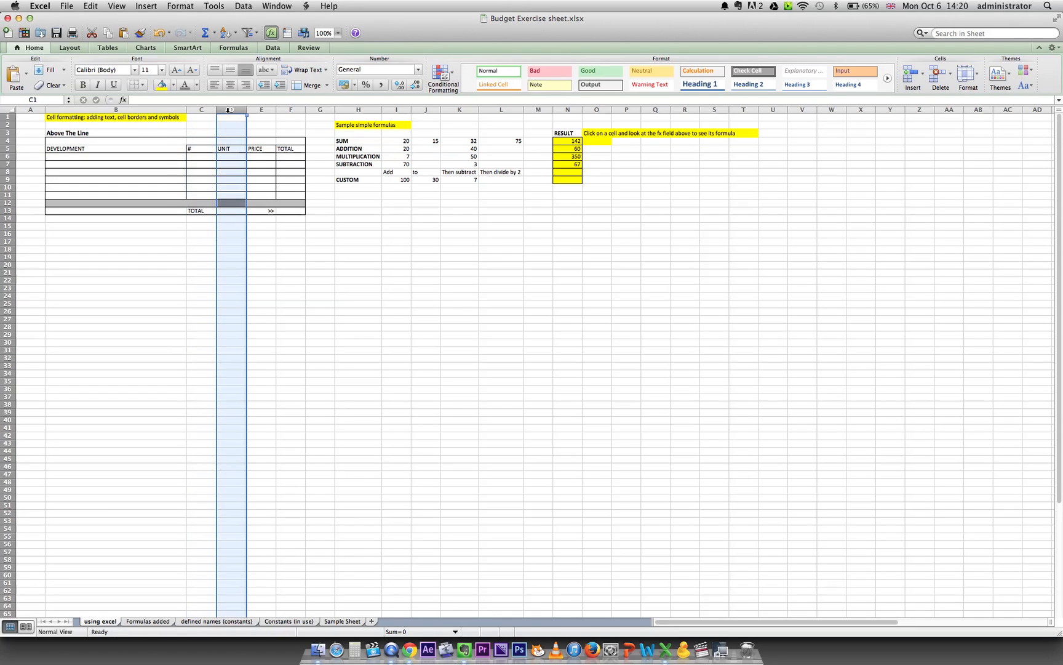
click(260, 110)
click(207, 110)
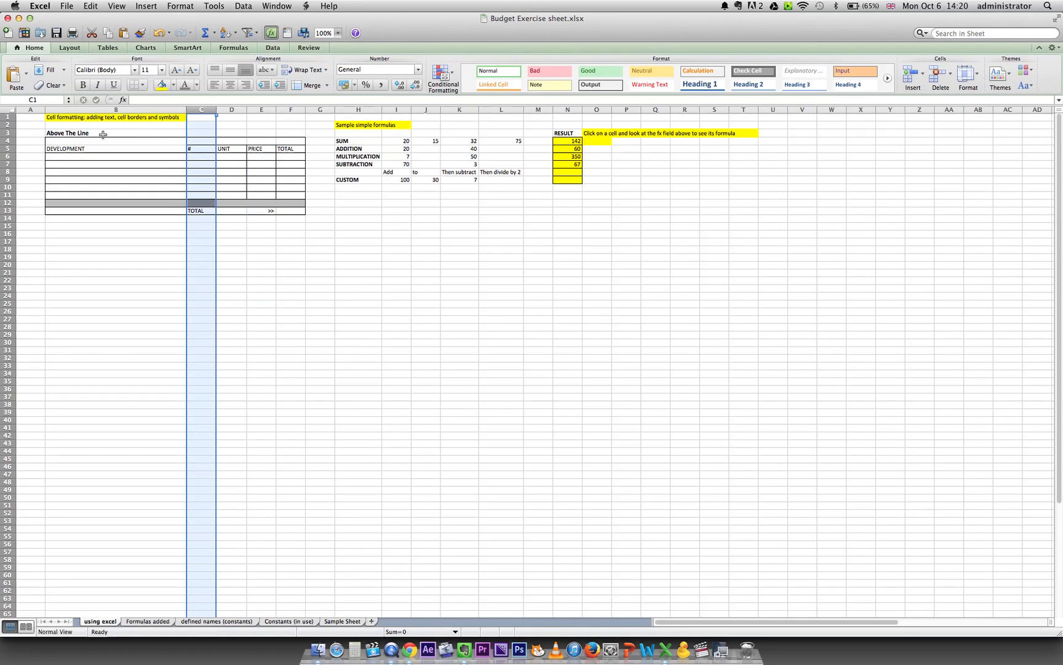
click(5, 148)
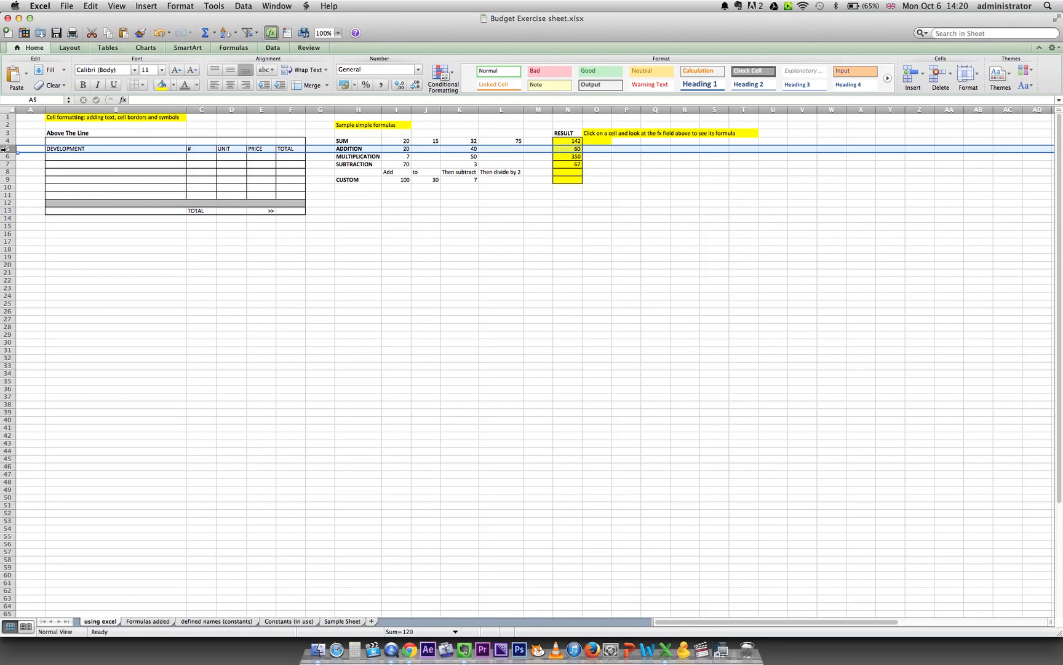
click(200, 165)
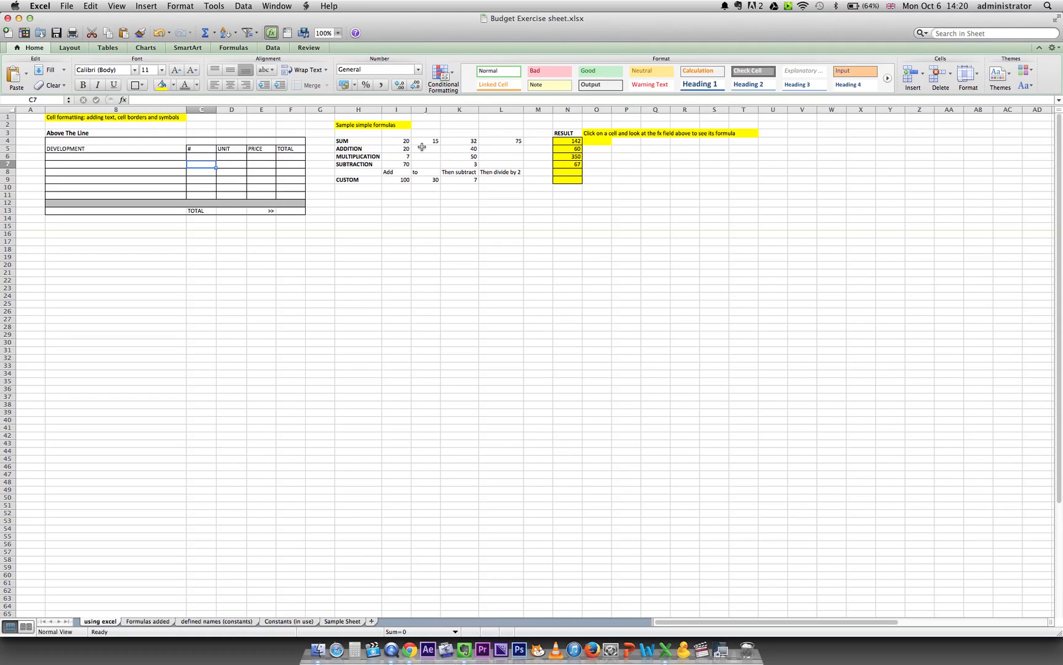
- Enter "text here" in cell C8 of the Development table and delete that text again
click(202, 172)
click(154, 102)
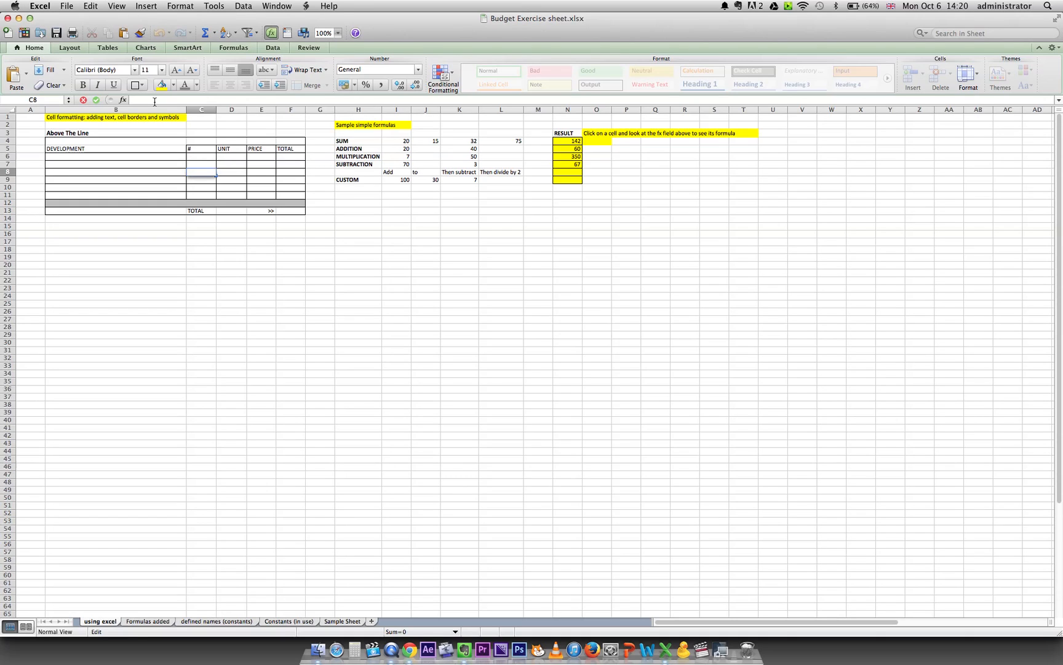
click(202, 173)
text(text here)
triple_click(165, 100)
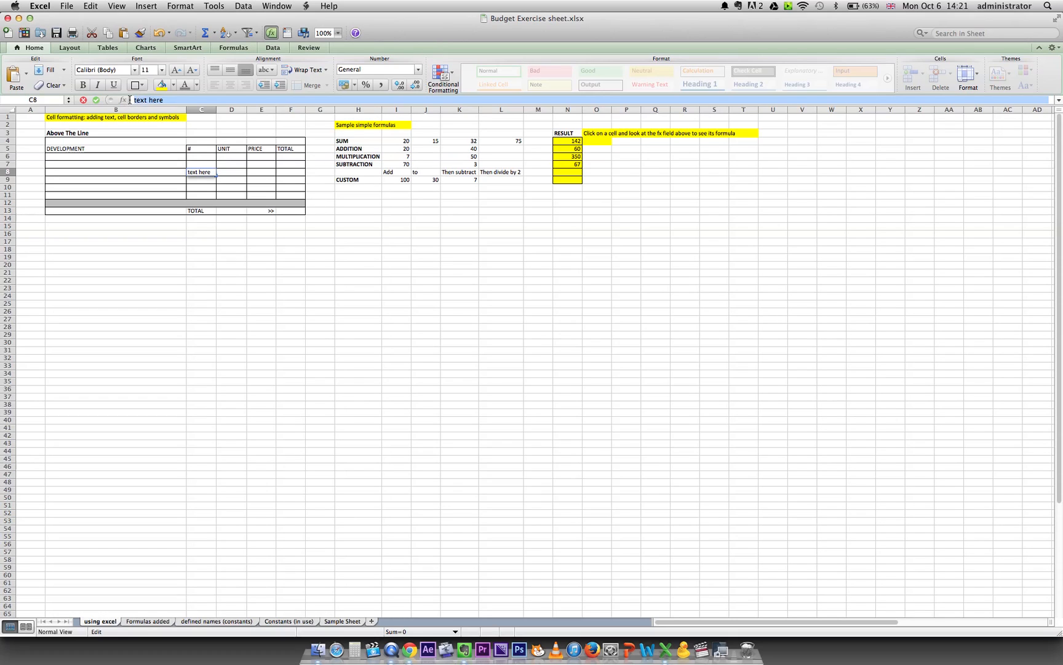
key(BackSpace)
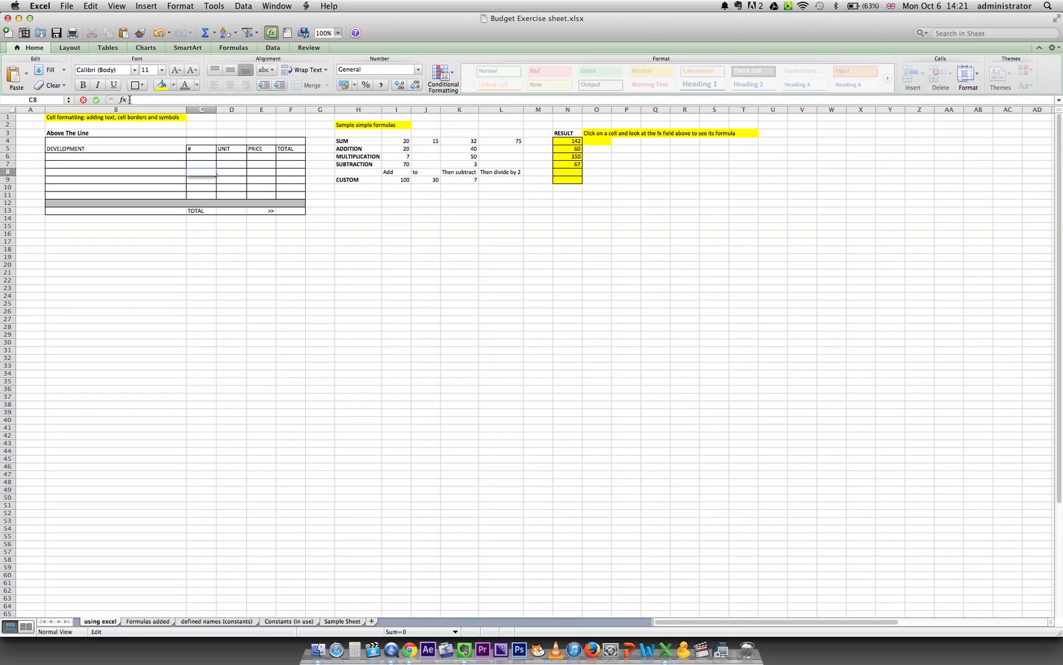
- Examine the formulas behind the multiplication and subtraction results in N6 and N7, and the Above The Line heading in B3
click(565, 156)
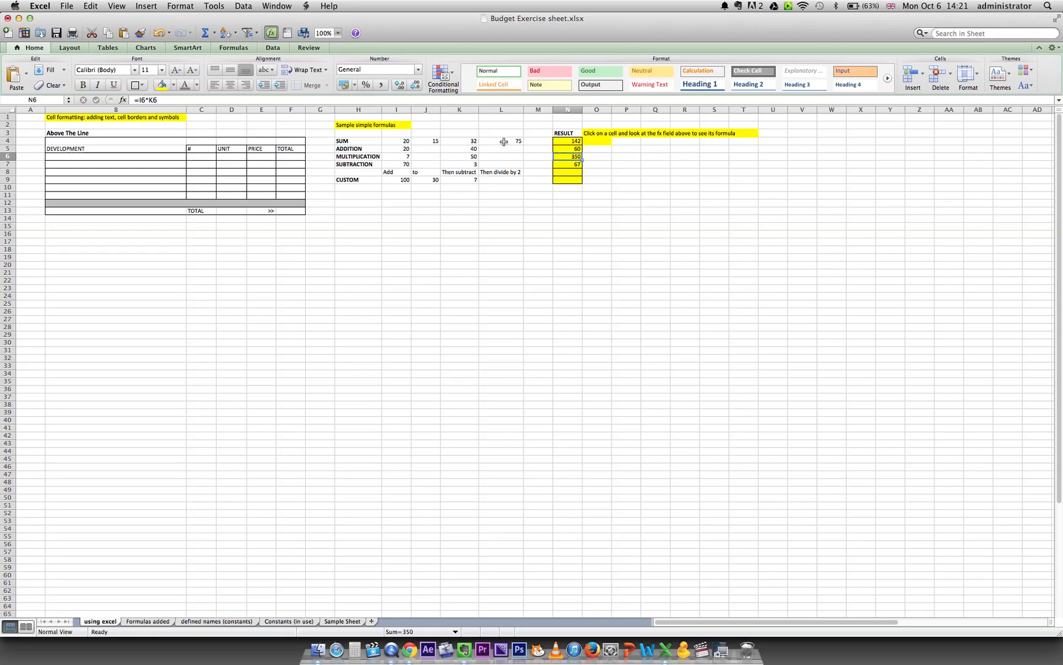
click(567, 165)
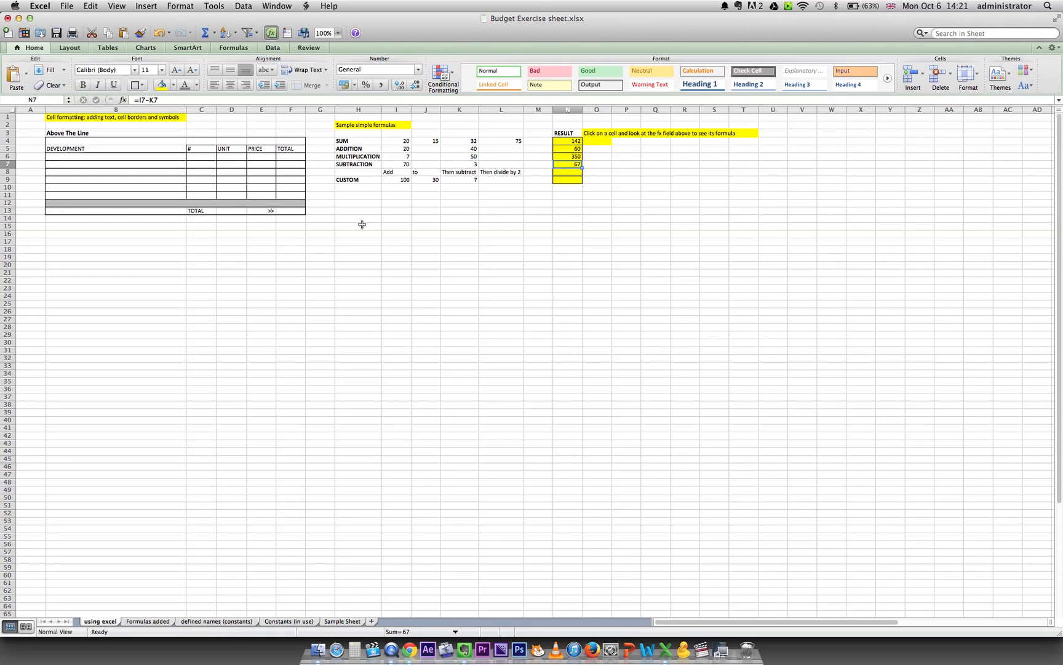
click(363, 201)
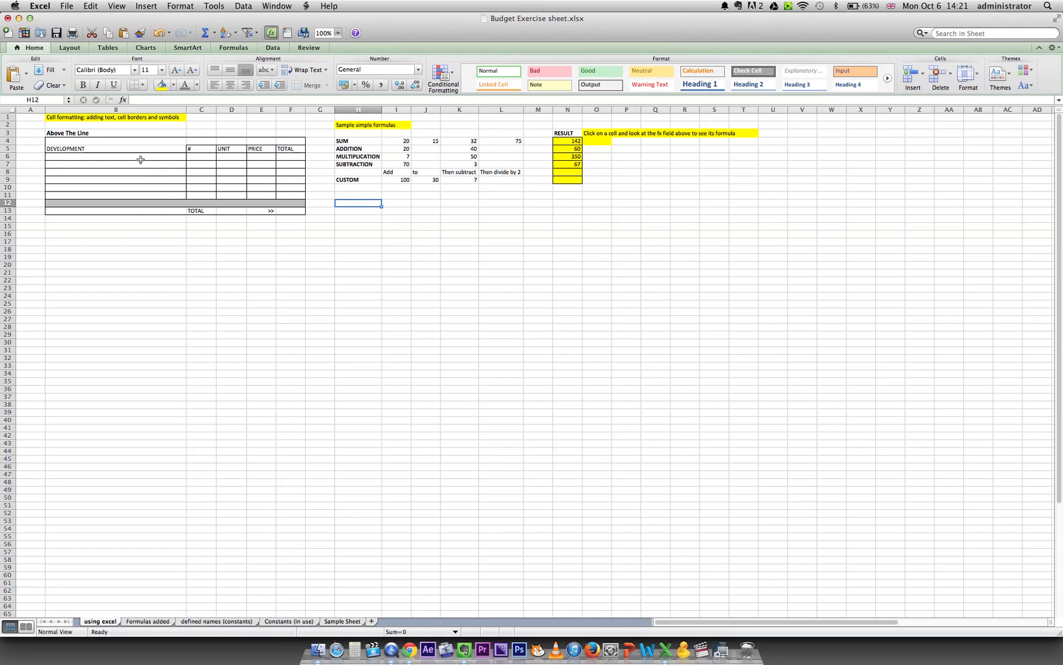
click(85, 133)
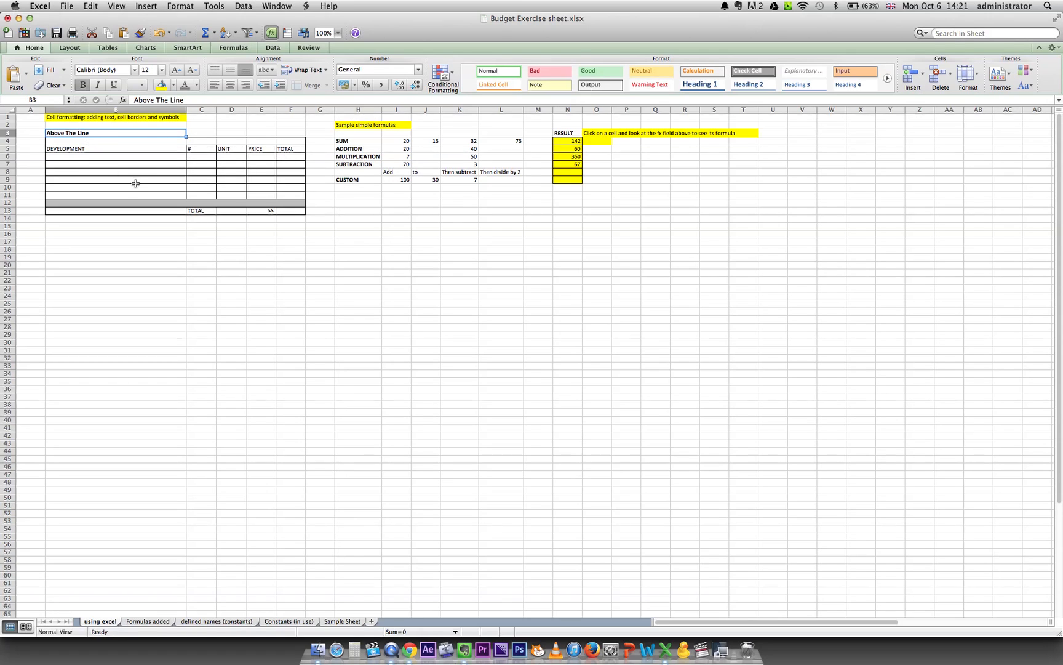
- Apply All Borders to the blank range B17:F18 below the Development table
click(55, 246)
drag(55, 247, 293, 249)
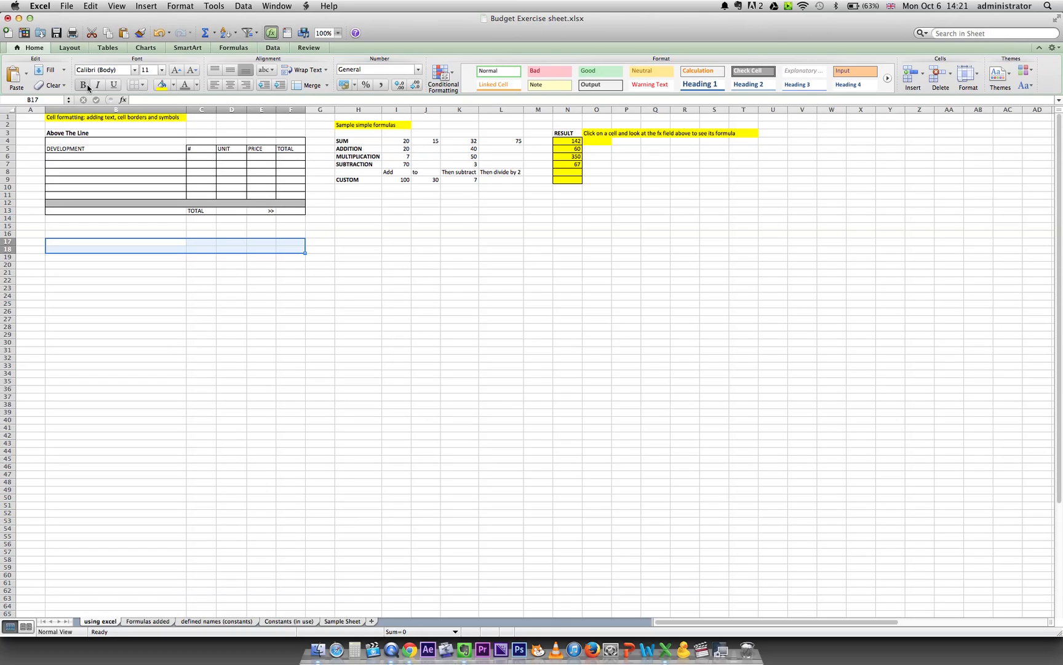
click(143, 88)
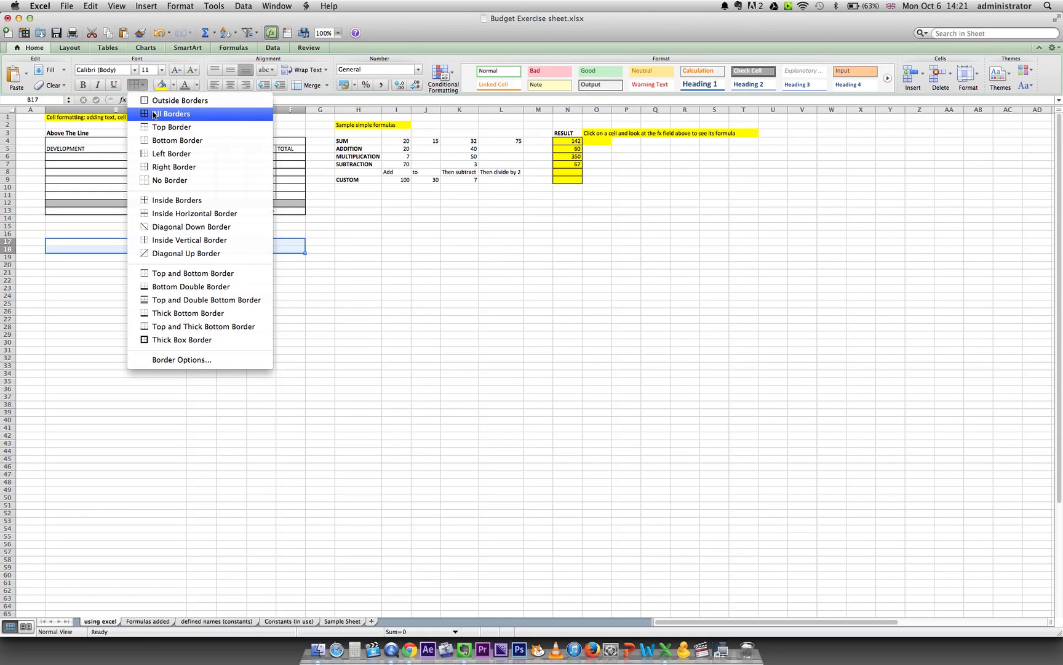
click(166, 114)
click(164, 257)
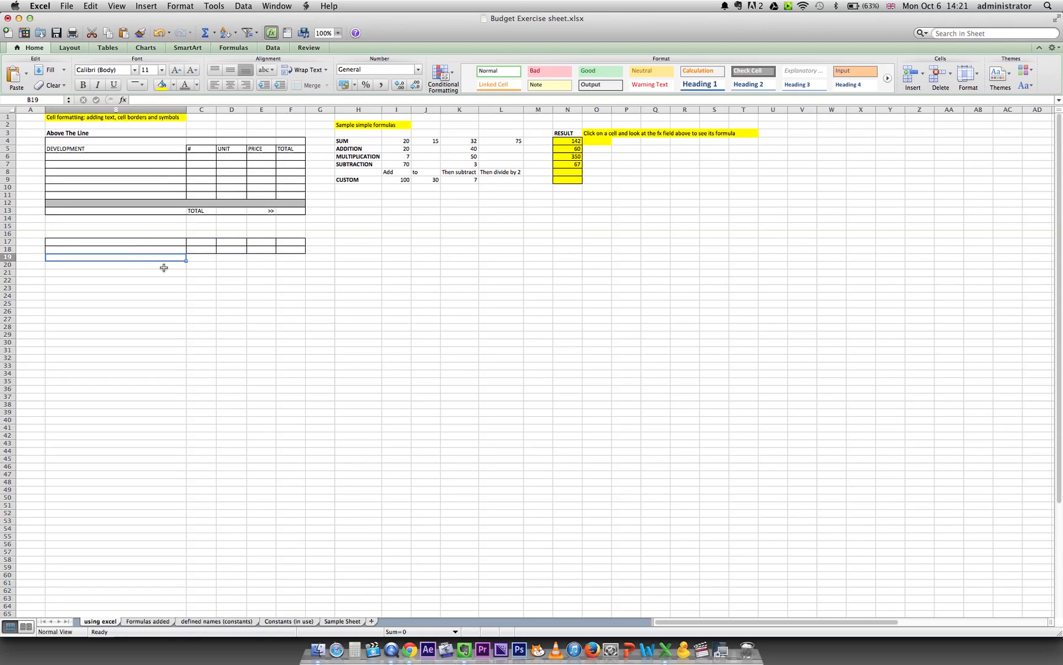
- Apply Outside Borders around the blank range B20:F22
click(106, 268)
drag(107, 268, 292, 277)
click(142, 85)
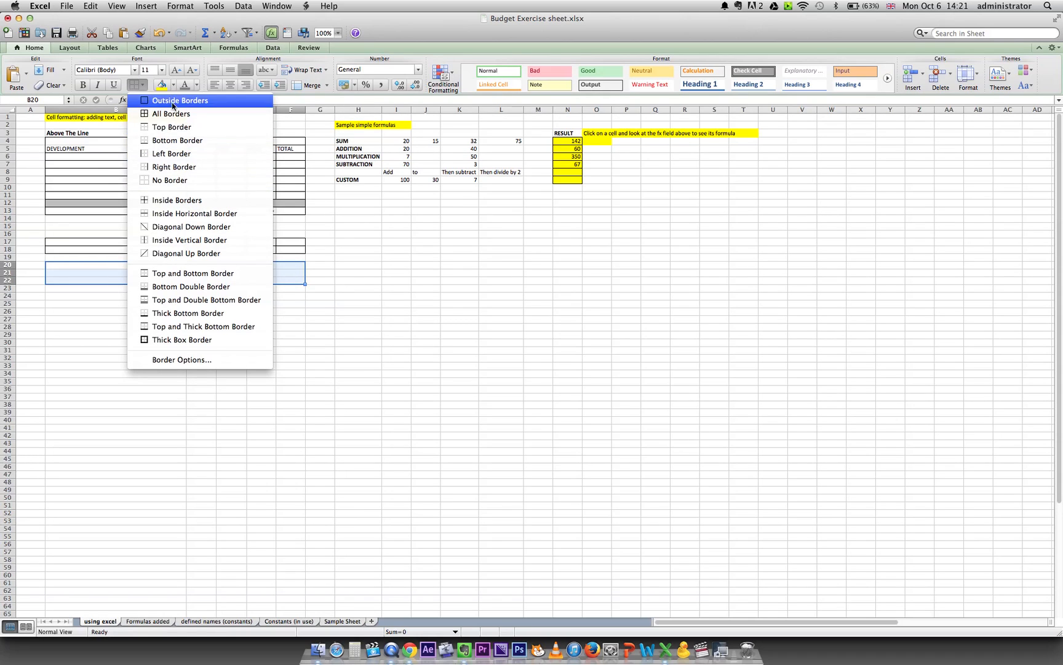
click(173, 101)
click(150, 304)
- Apply All Borders to cells B21:B22 and D21:D22 inside the outlined block
drag(103, 273, 106, 280)
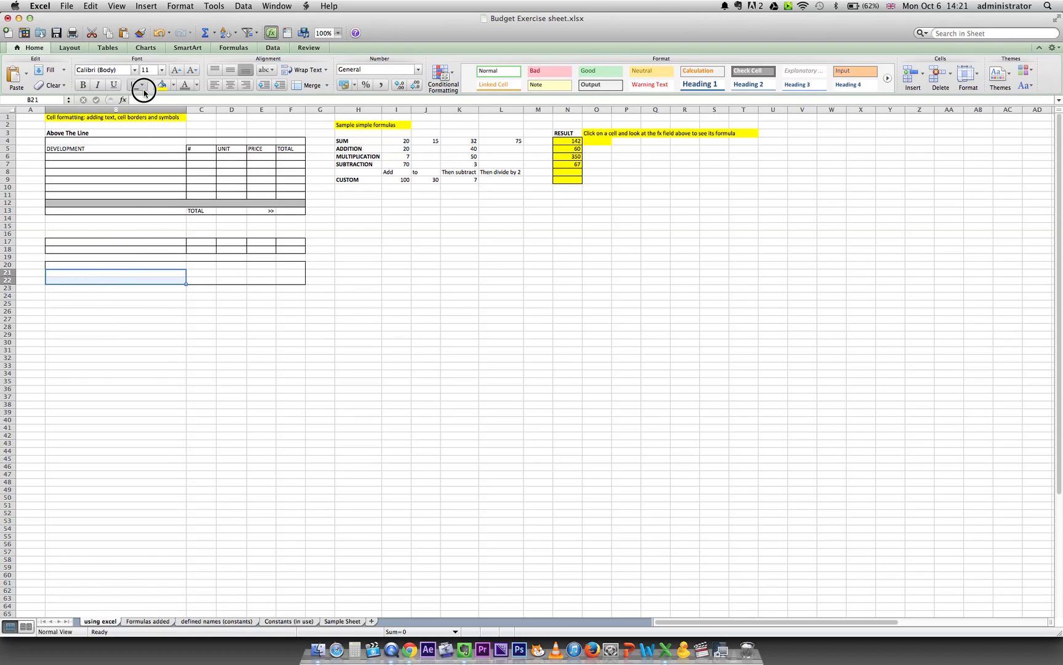
click(143, 86)
click(155, 114)
drag(220, 273, 224, 280)
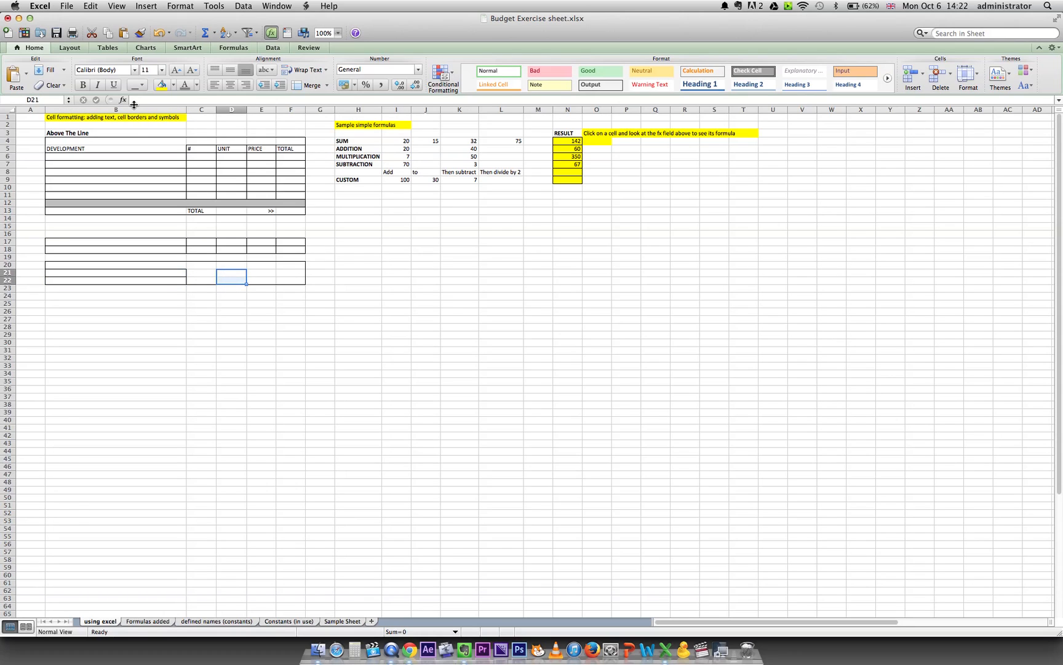
click(142, 85)
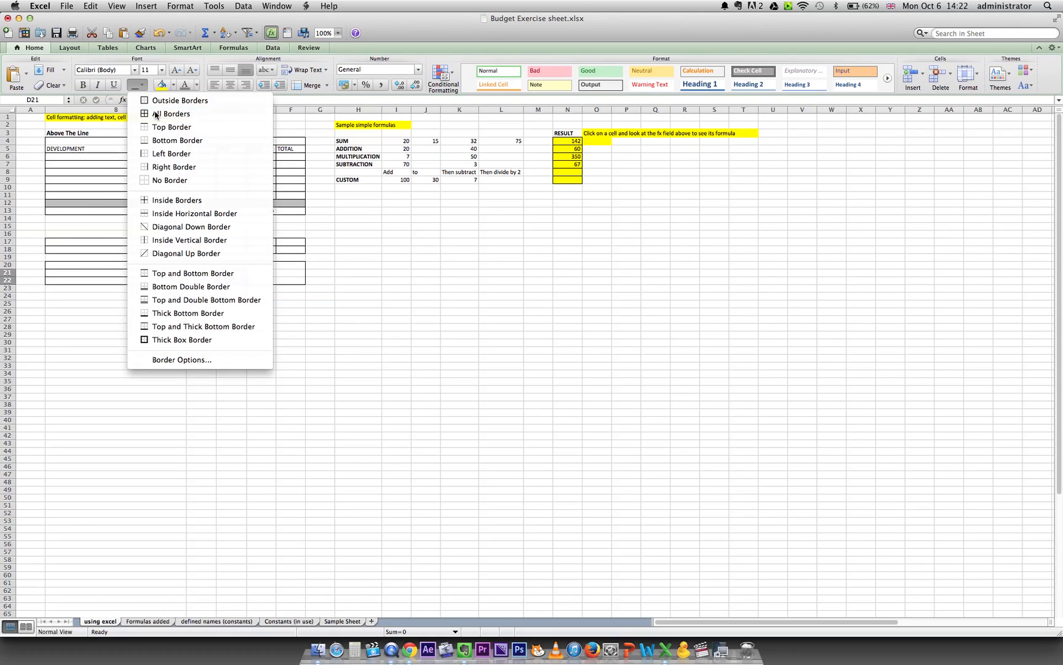
click(155, 114)
click(231, 296)
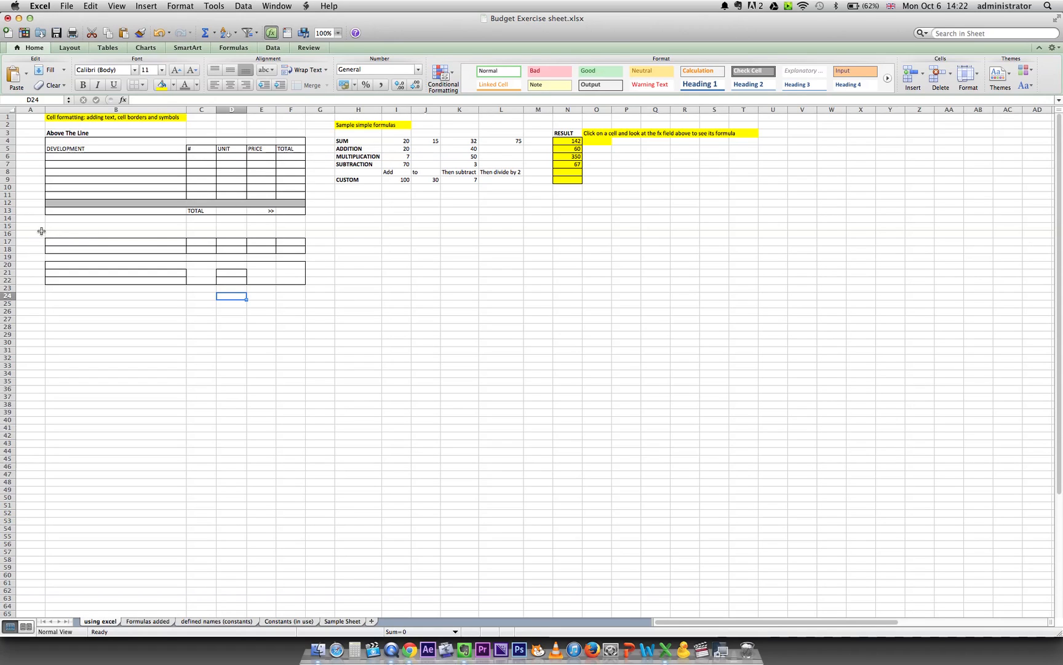
- Delete the practice bordered cells in A16:G24 with the Shift cells up option
mouse_move(36, 234)
mouse_down()
mouse_move(104, 271)
mouse_move(305, 296)
mouse_up()
drag(311, 295, 311, 295)
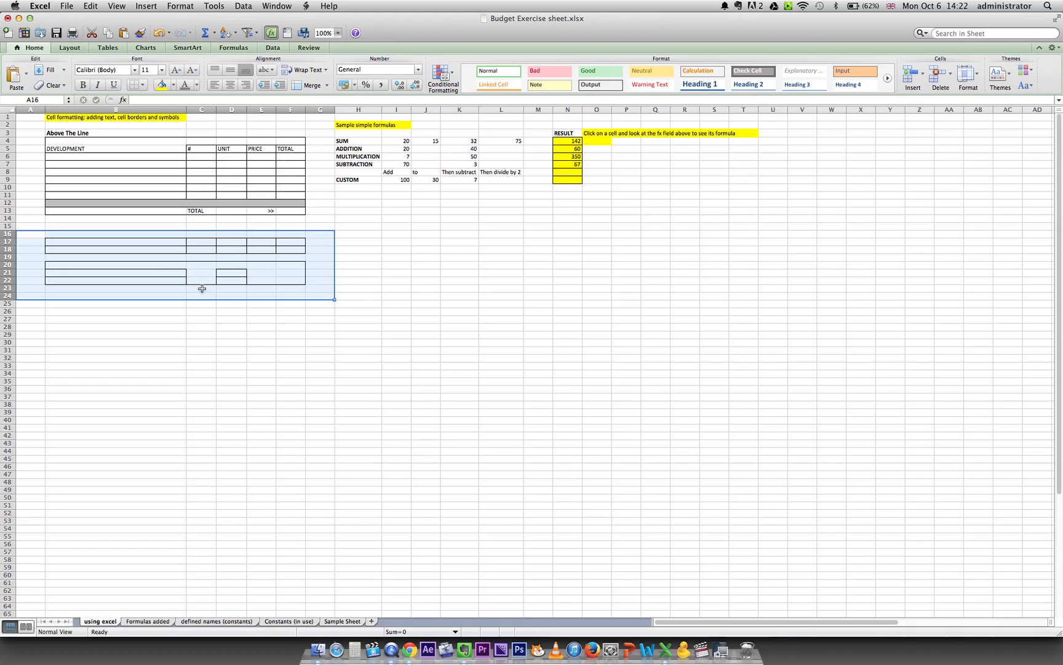
right_click(141, 245)
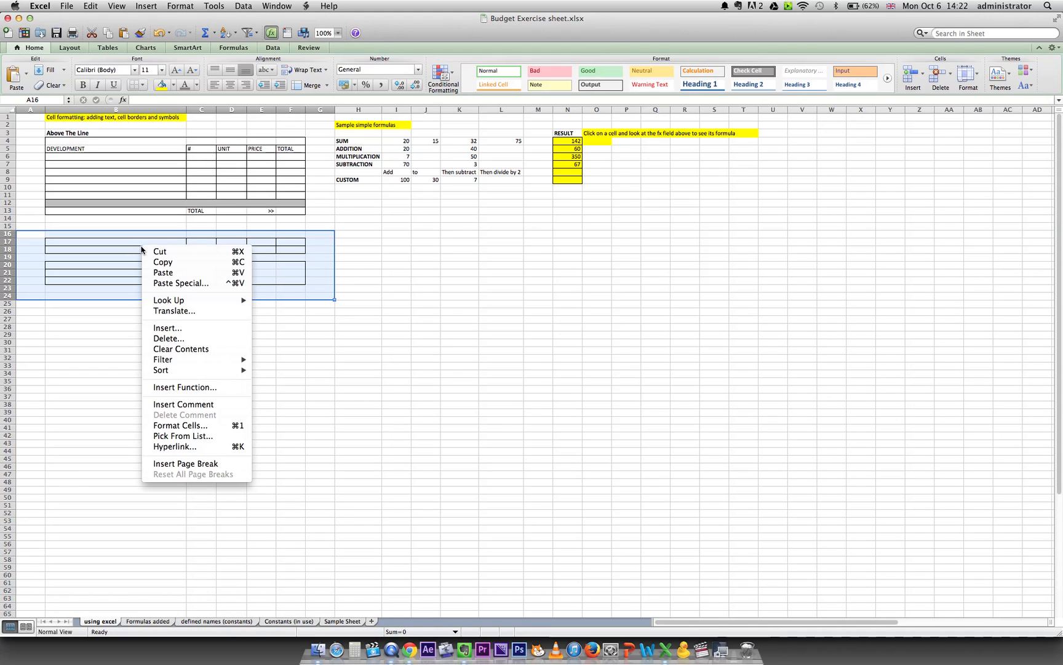
click(187, 338)
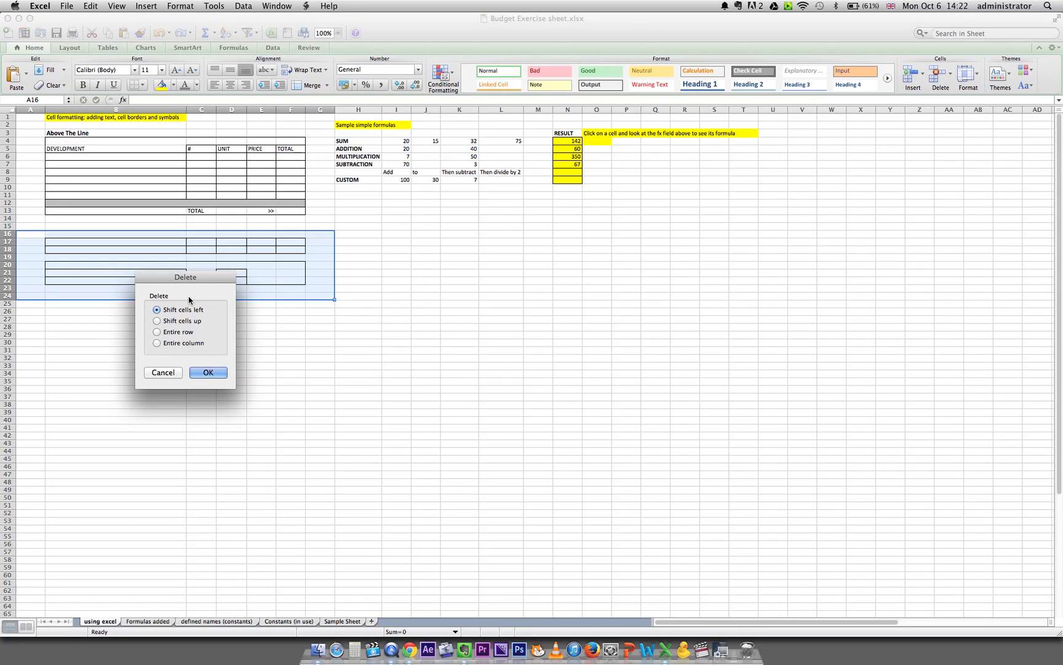
drag(203, 277, 411, 246)
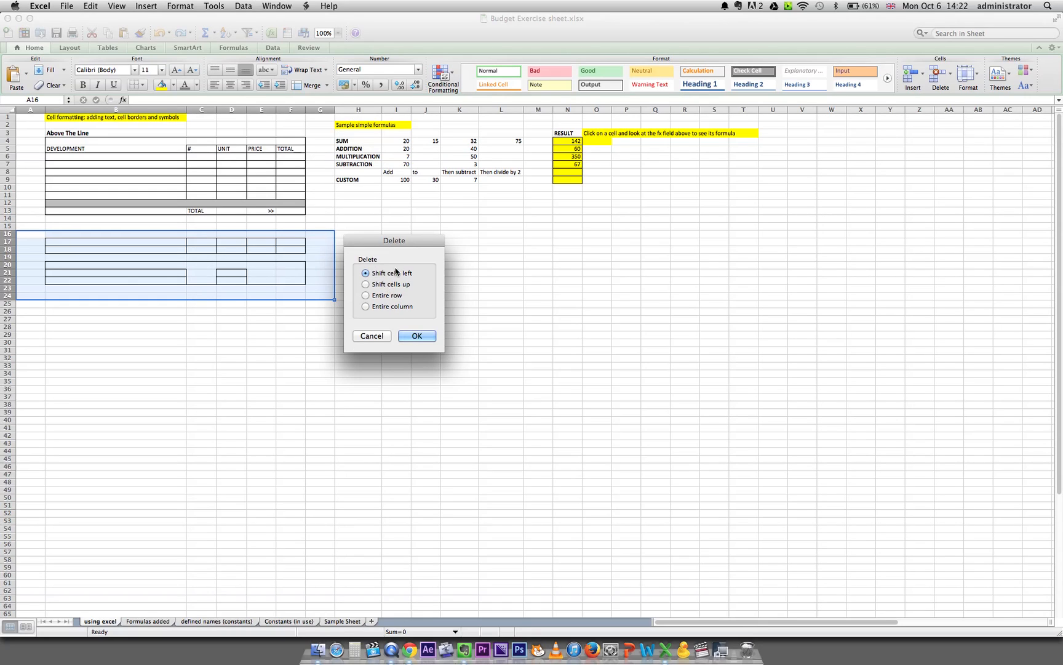
click(379, 285)
click(419, 336)
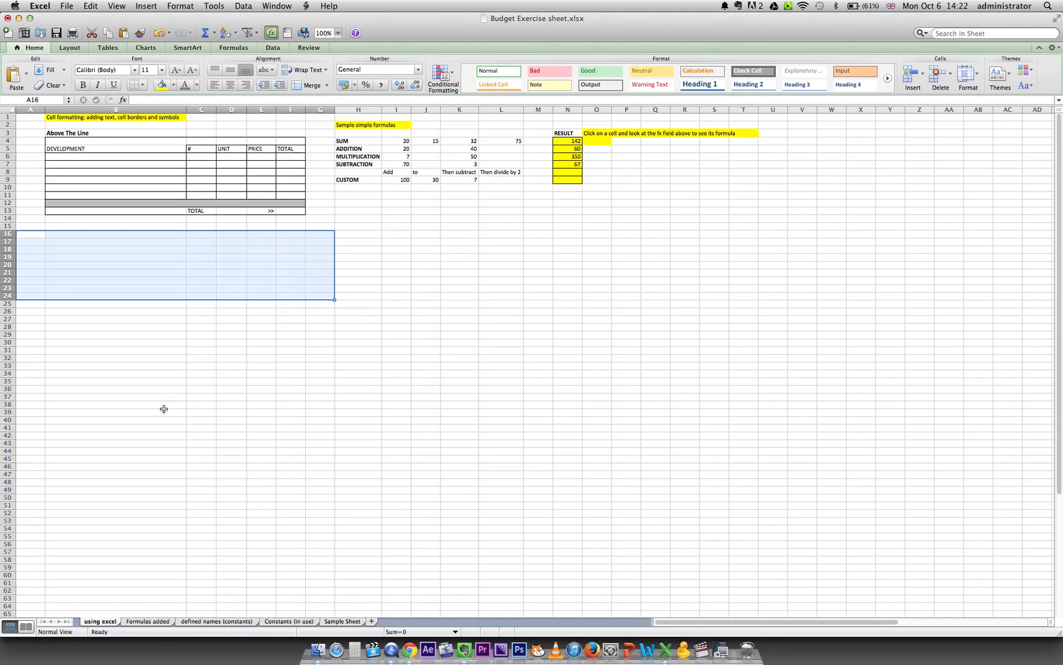
click(280, 319)
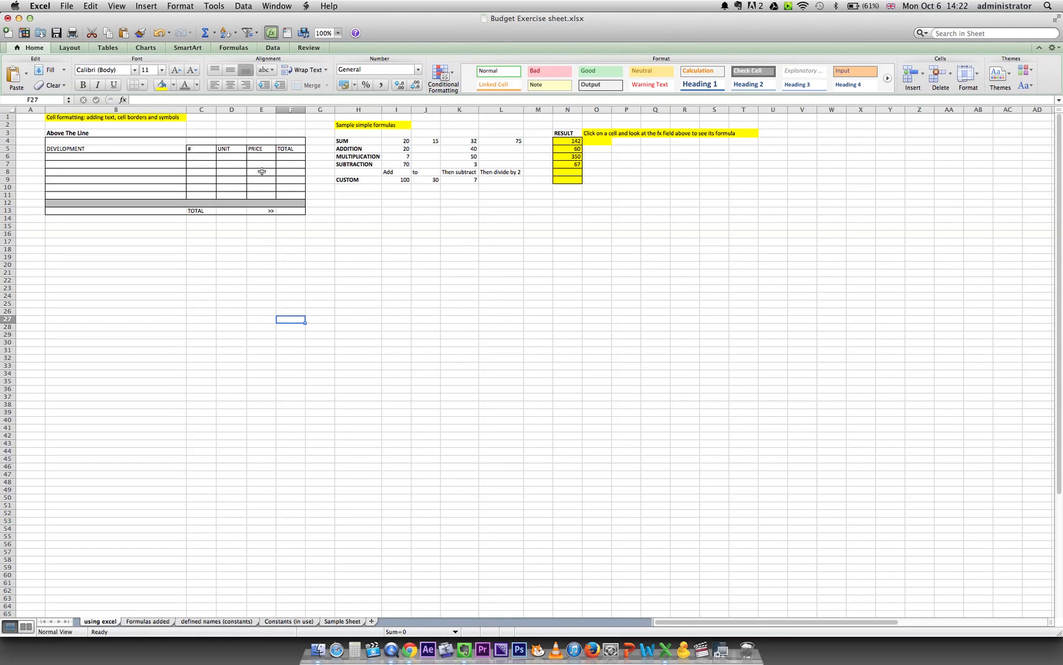